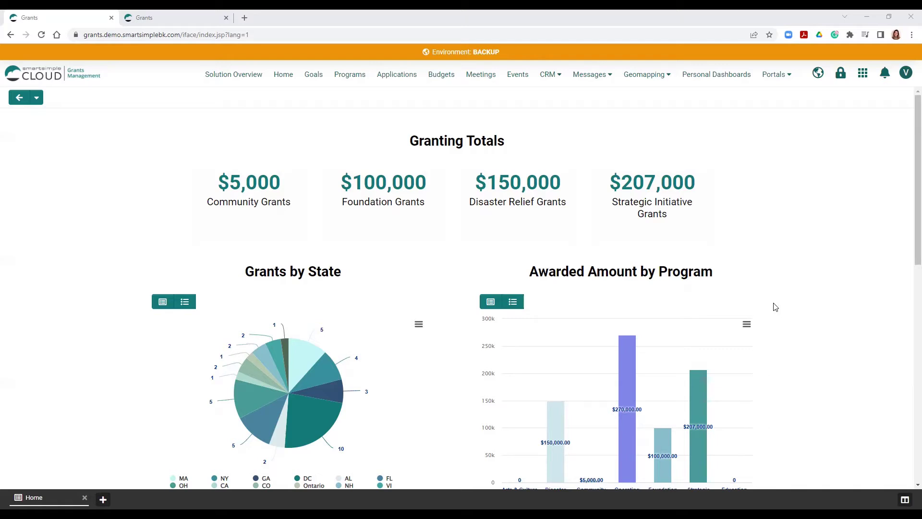
Open the COVID-1468 UNICEF COVID-19 Relief Efforts application from the Application Manager list
{"action": "left_click", "coordinate": [862, 74]}
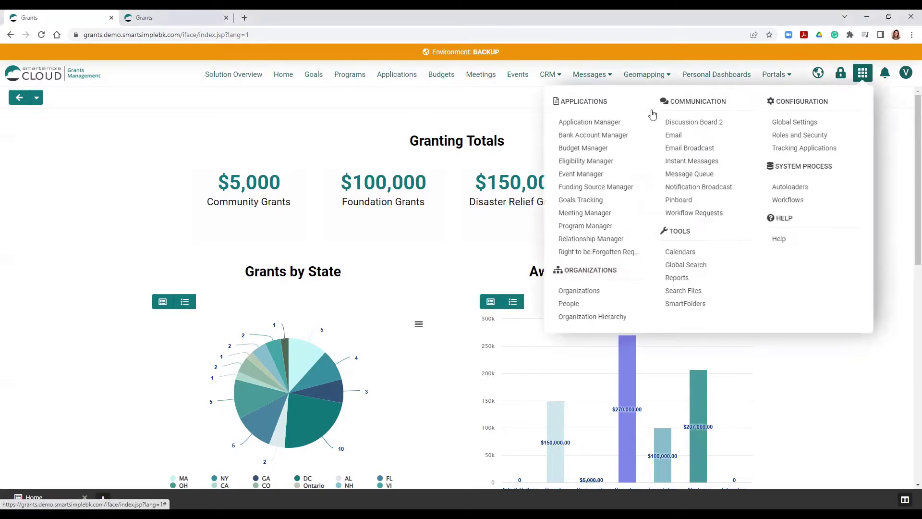
{"action": "left_click", "coordinate": [597, 123]}
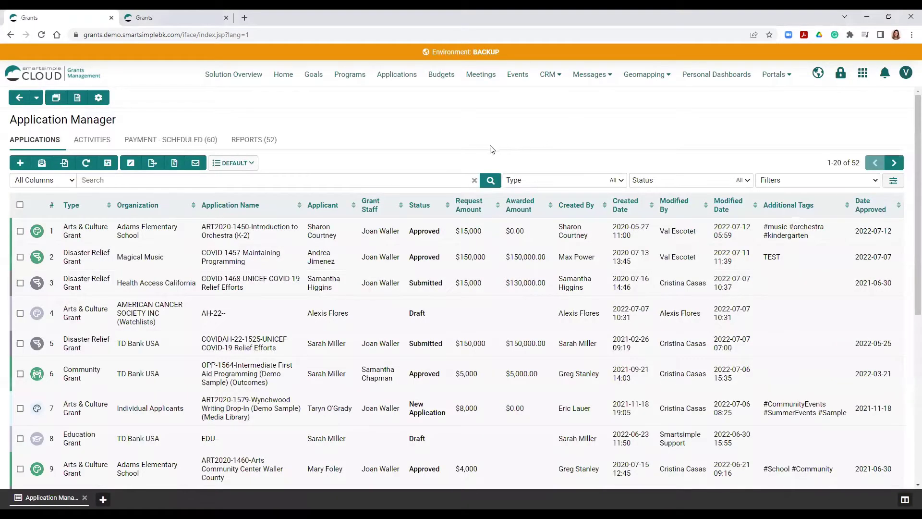
{"action": "left_click", "coordinate": [70, 288]}
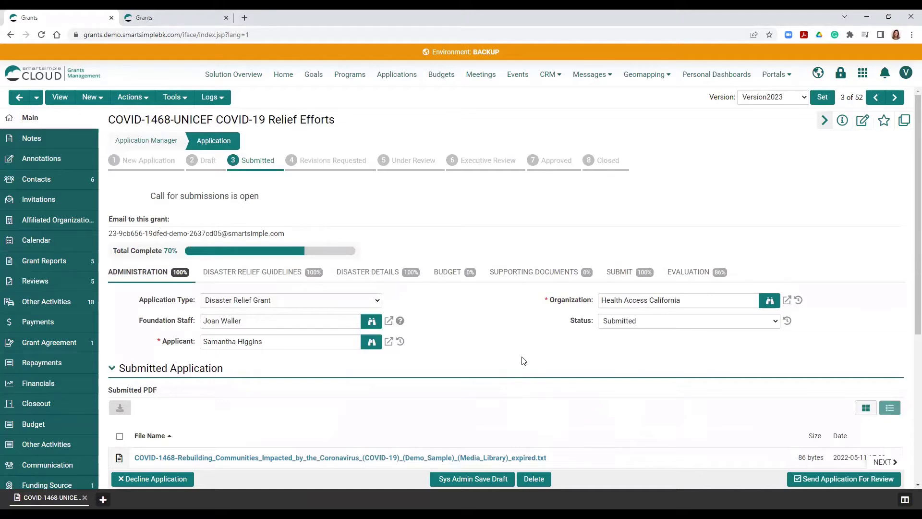
{"action": "left_click", "coordinate": [179, 13]}
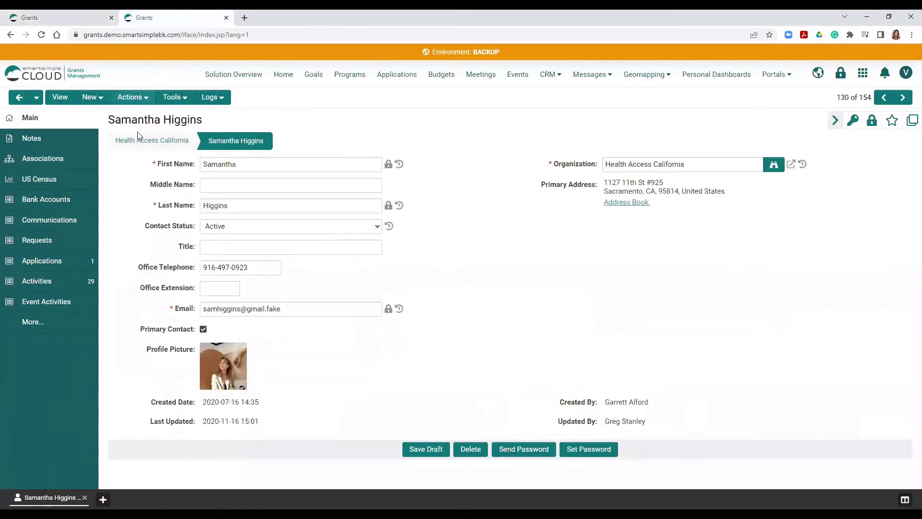
{"action": "left_click", "coordinate": [132, 99]}
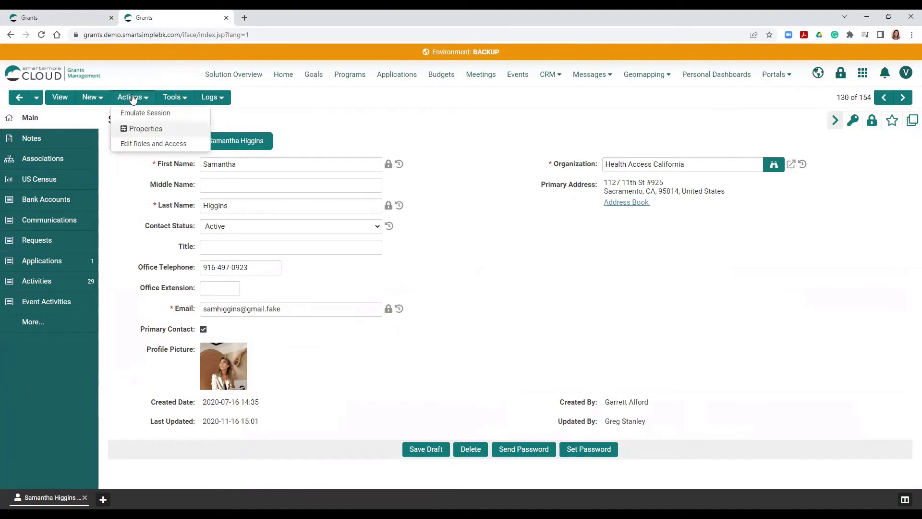
{"action": "left_click", "coordinate": [143, 117]}
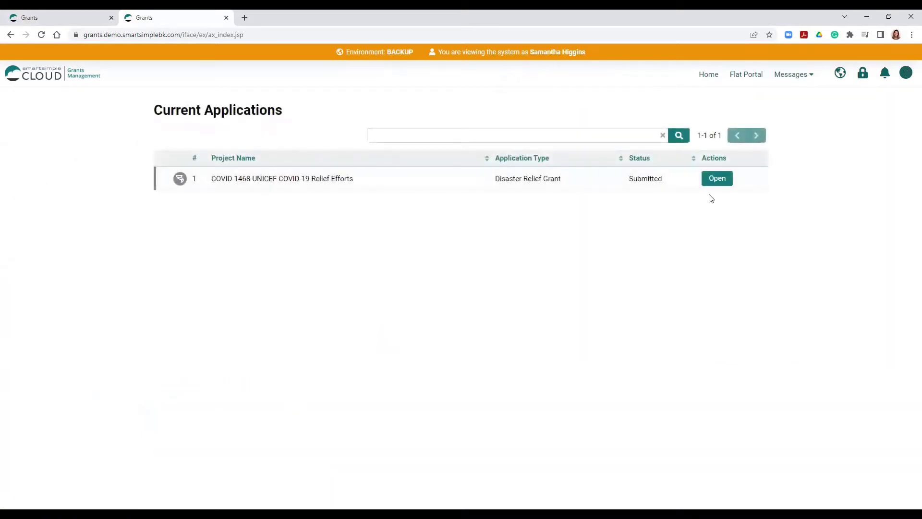
View Samantha's submitted relief application, then return to the admin Grants dashboard
{"action": "left_click", "coordinate": [726, 180]}
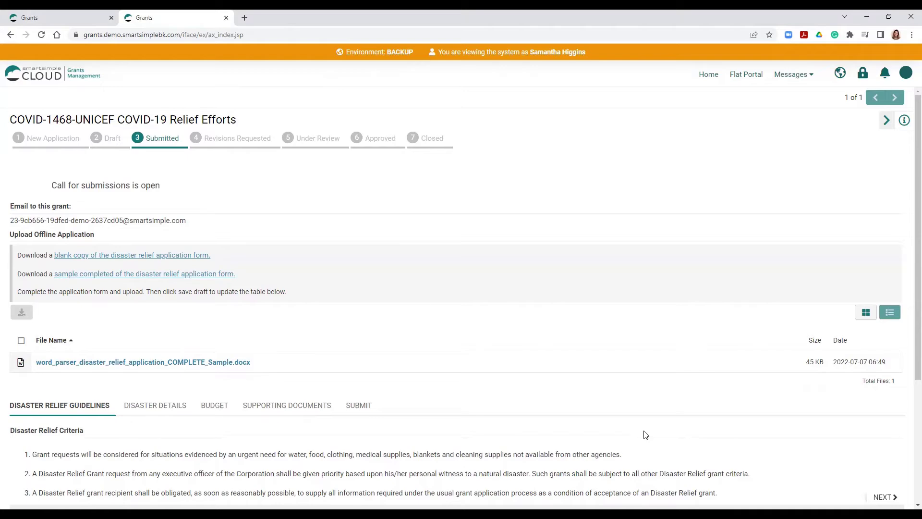
{"action": "key", "text": "ctrl+Tab"}
{"action": "left_click", "coordinate": [282, 74]}
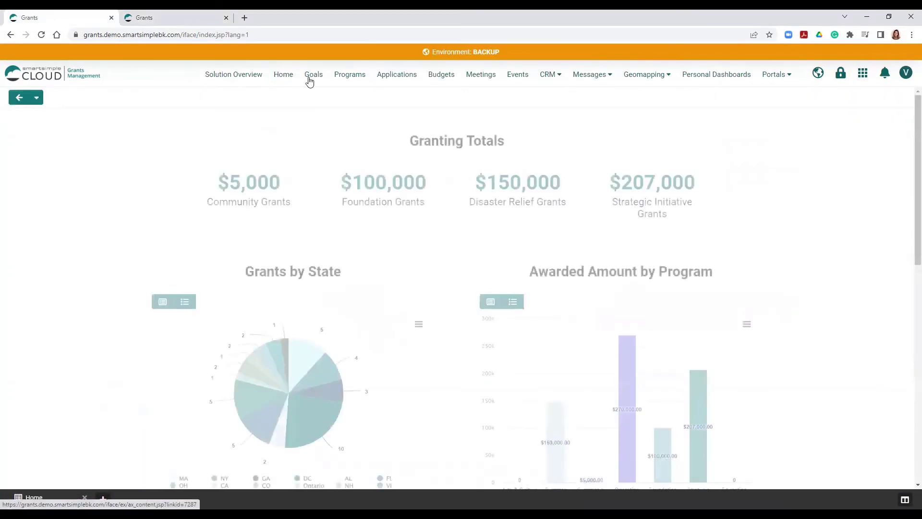
Go to the Application Manager through the grid menu
{"action": "left_click", "coordinate": [864, 74]}
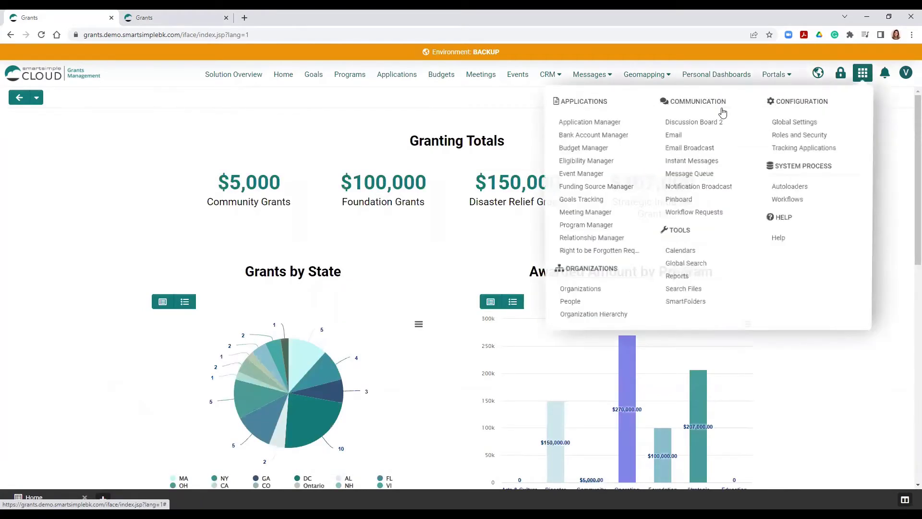
{"action": "left_click", "coordinate": [582, 123]}
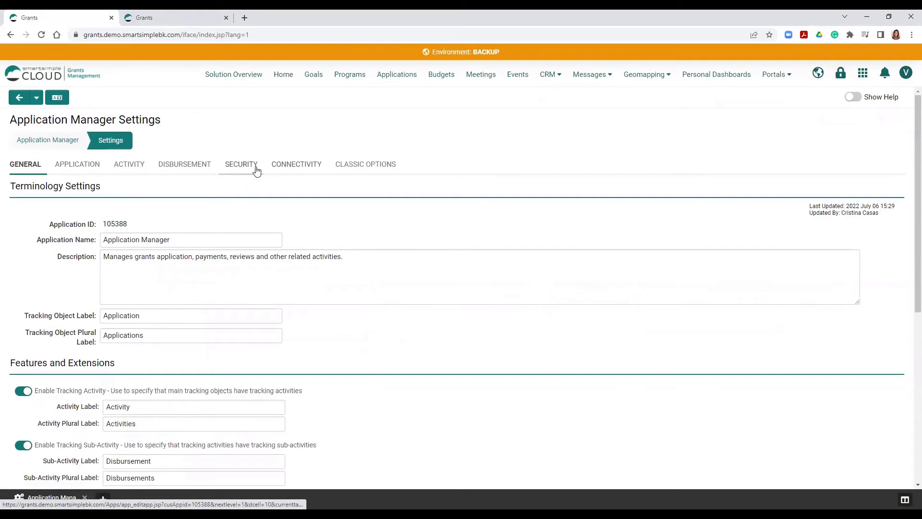
Open the Security Matrix from the Application Manager security settings
{"action": "left_click", "coordinate": [255, 171]}
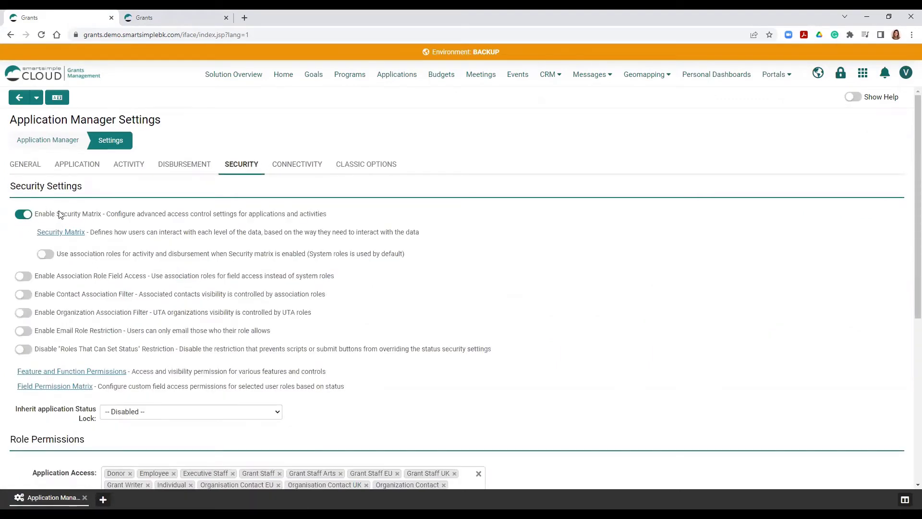
{"action": "left_click", "coordinate": [75, 234]}
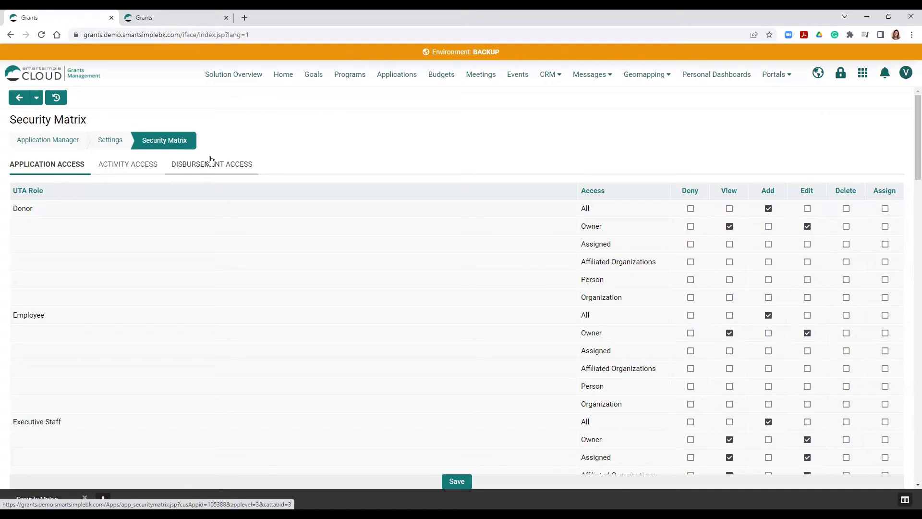
{"action": "left_click", "coordinate": [31, 172]}
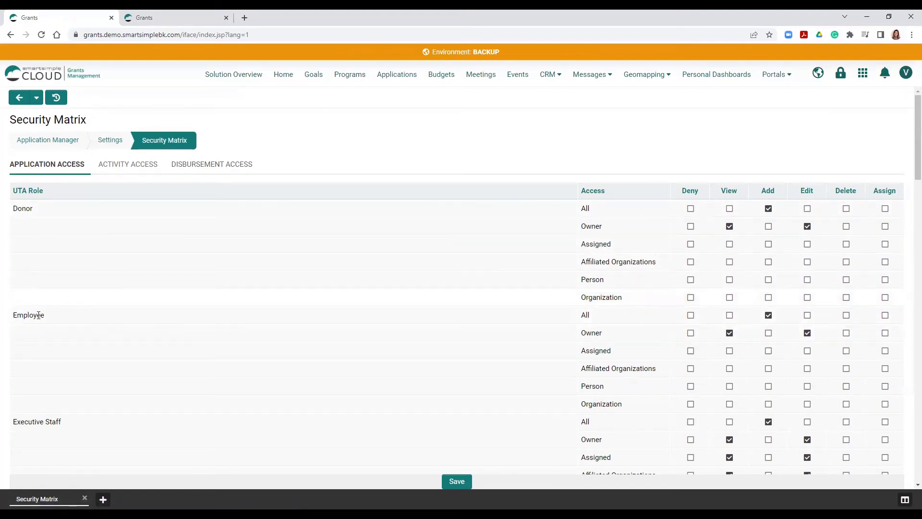
{"action": "scroll", "coordinate": [45, 380], "scroll_direction": "down", "scroll_amount": 1}
{"action": "scroll", "coordinate": [37, 361], "scroll_direction": "down", "scroll_amount": 1}
{"action": "scroll", "coordinate": [41, 368], "scroll_direction": "down", "scroll_amount": 1}
{"action": "scroll", "coordinate": [40, 367], "scroll_direction": "down", "scroll_amount": 1}
{"action": "scroll", "coordinate": [39, 368], "scroll_direction": "down", "scroll_amount": 2}
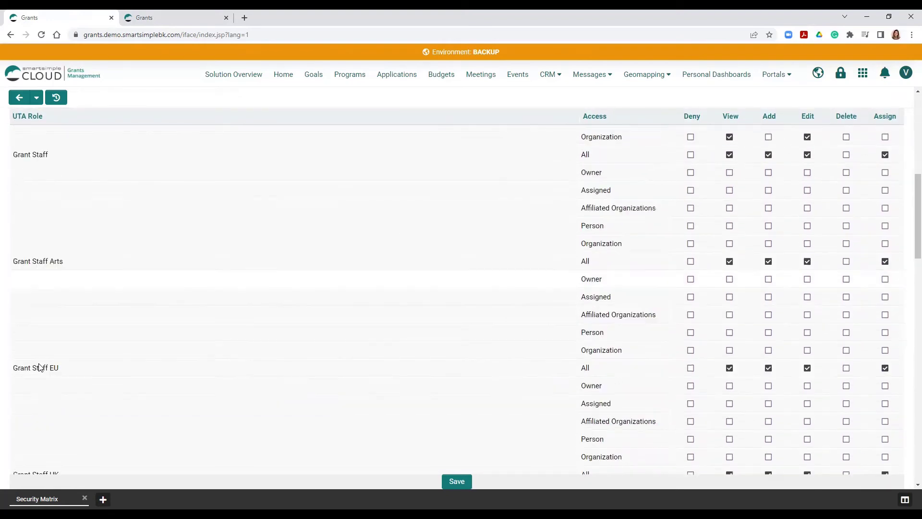
{"action": "scroll", "coordinate": [40, 365], "scroll_direction": "down", "scroll_amount": 2}
{"action": "scroll", "coordinate": [40, 364], "scroll_direction": "down", "scroll_amount": 1}
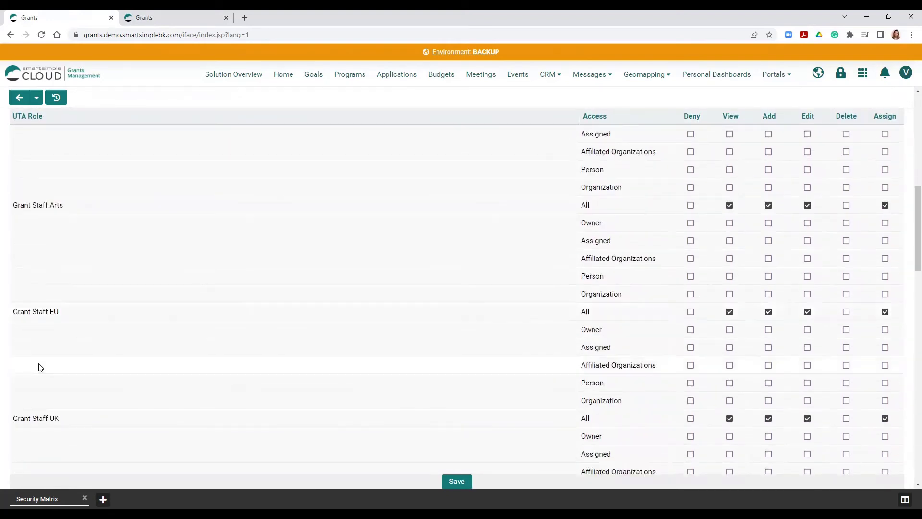
{"action": "scroll", "coordinate": [37, 365], "scroll_direction": "up", "scroll_amount": 6}
{"action": "scroll", "coordinate": [37, 366], "scroll_direction": "up", "scroll_amount": 3}
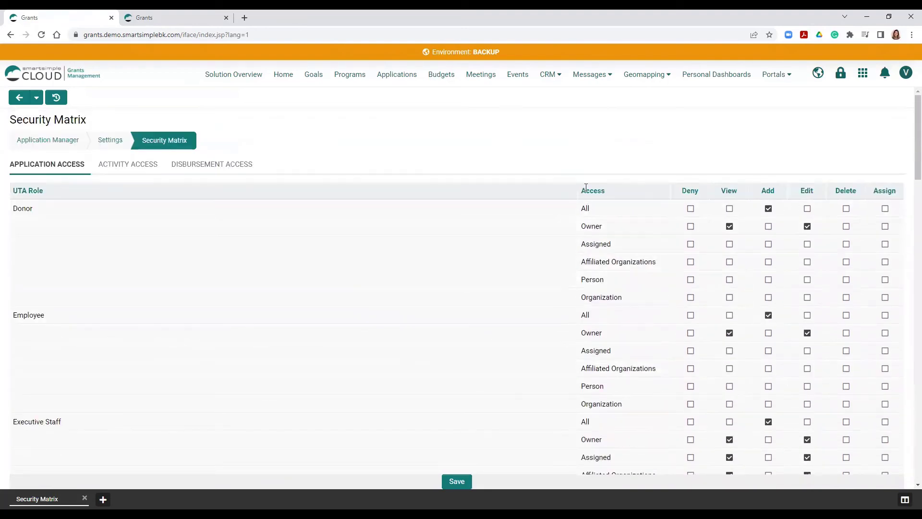
{"action": "left_click_drag", "start_coordinate": [585, 188], "coordinate": [608, 186]}
{"action": "left_click", "coordinate": [636, 199]}
{"action": "left_click_drag", "start_coordinate": [683, 191], "coordinate": [755, 193]}
{"action": "left_click", "coordinate": [807, 209]}
{"action": "left_click", "coordinate": [769, 228]}
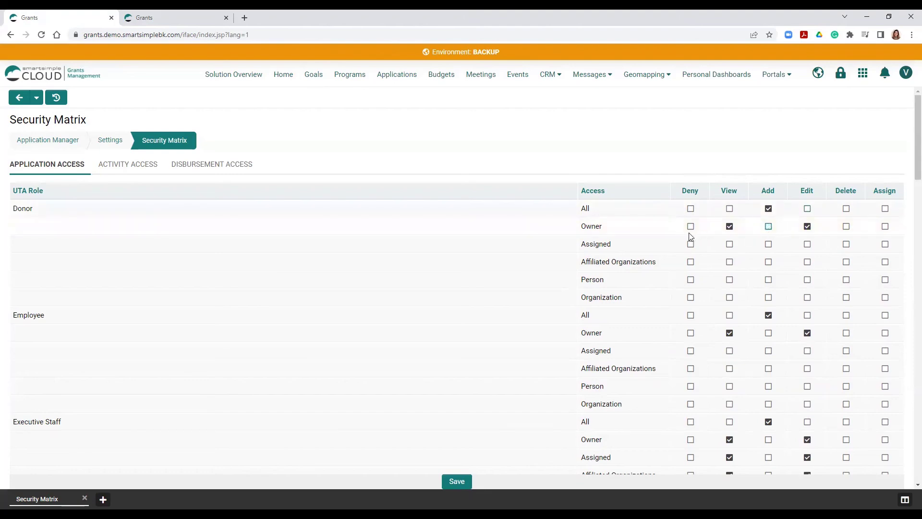